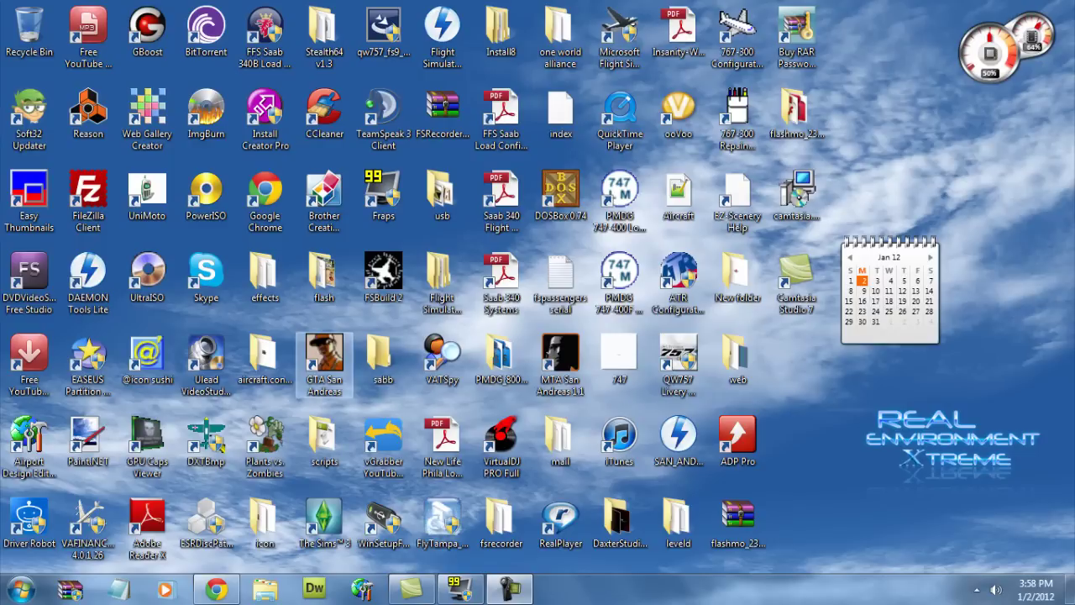
# Find San Andreas Multiplayer by searching the installed programs for "SAN MU" and launch it
pyautogui.click(20, 591)
pyautogui.write('SA')
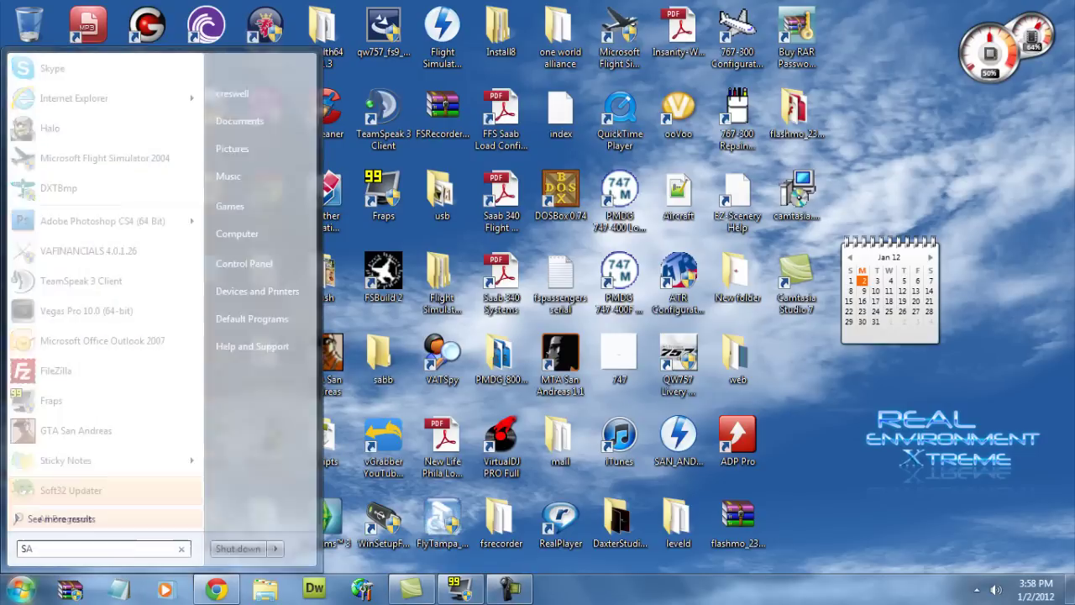
pyautogui.write('N MU')
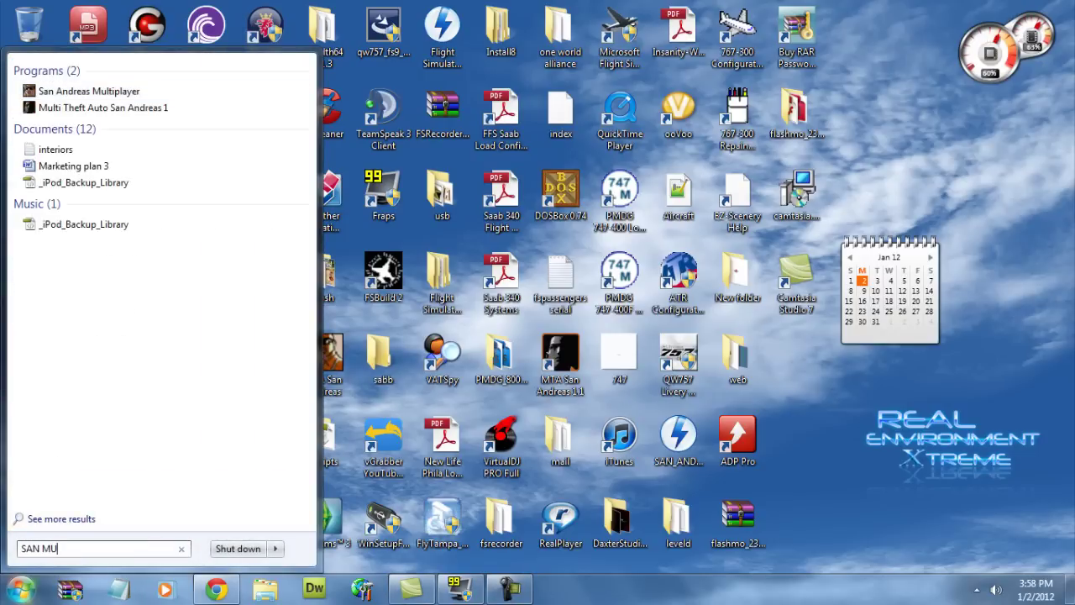
pyautogui.press('Return')
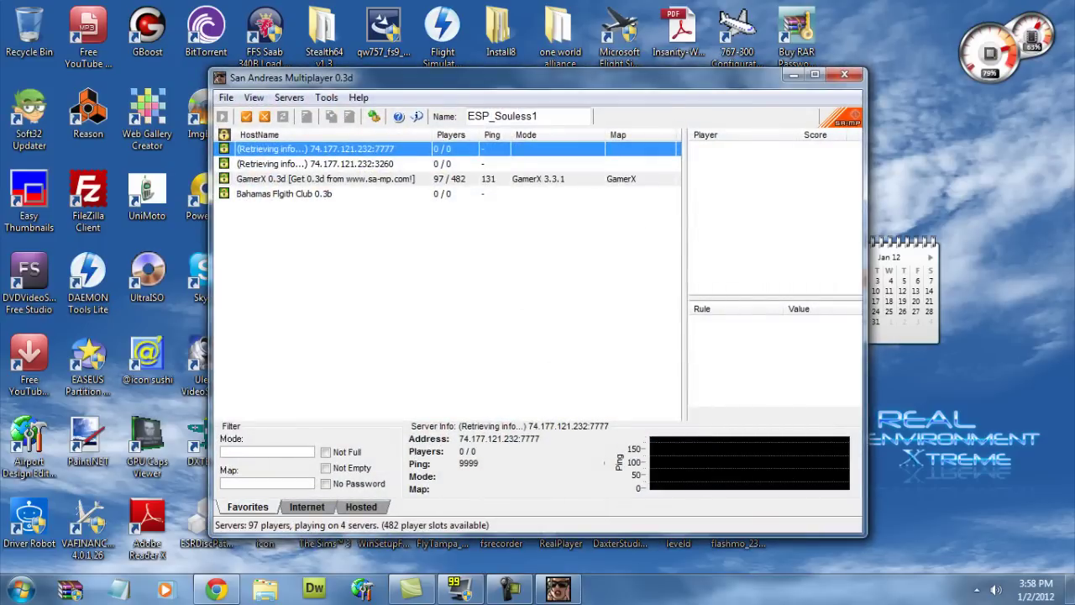
# Connect to the GamerX 0.3d server from the favorites, leave the game for the desktop and minimize the server browser
pyautogui.click(325, 179)
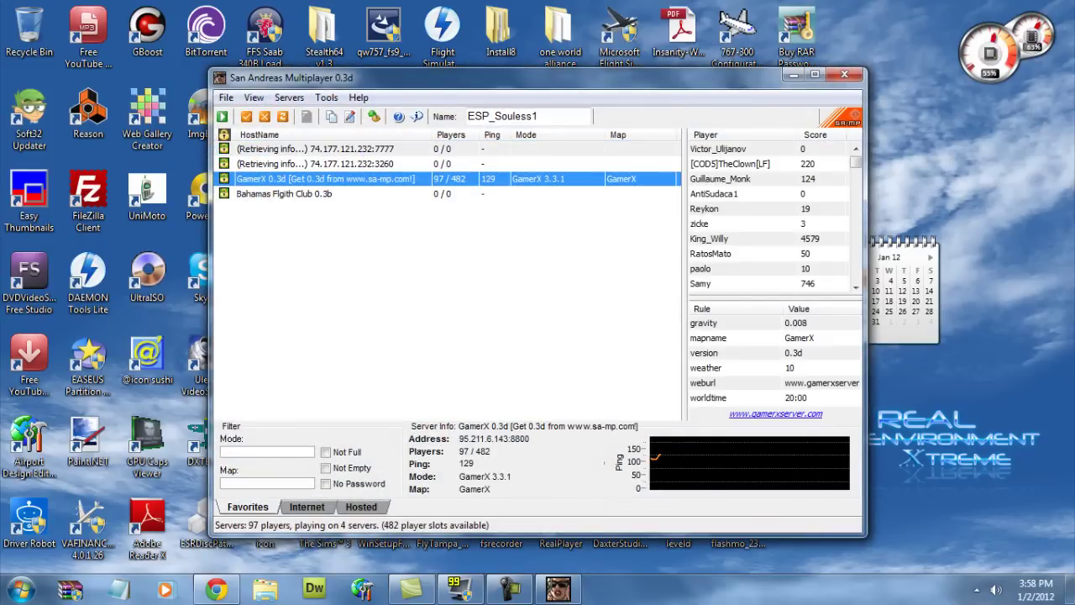
pyautogui.doubleClick(325, 179)
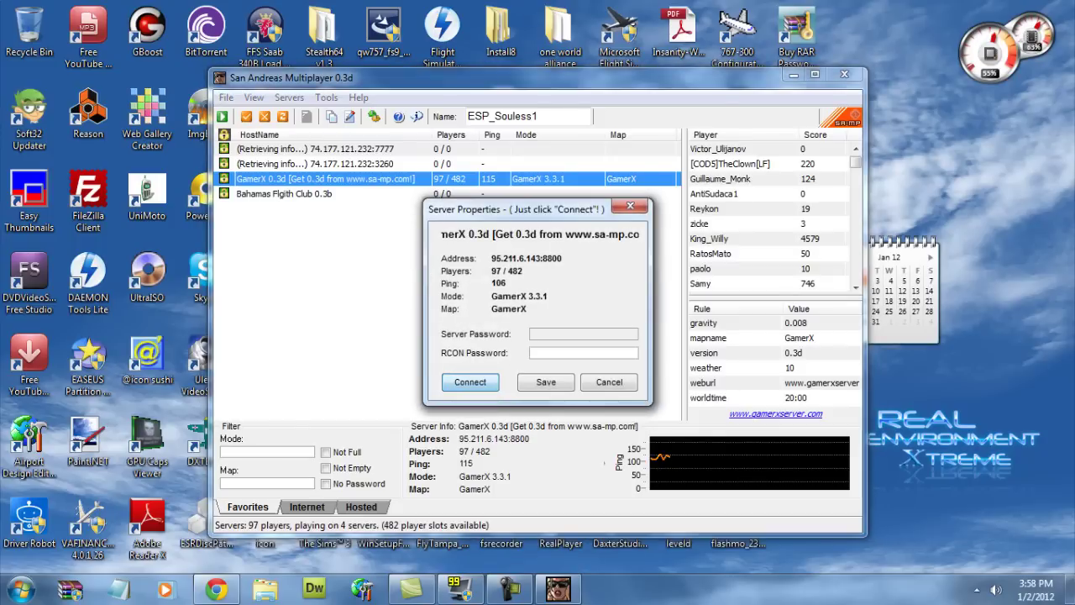
pyautogui.click(470, 383)
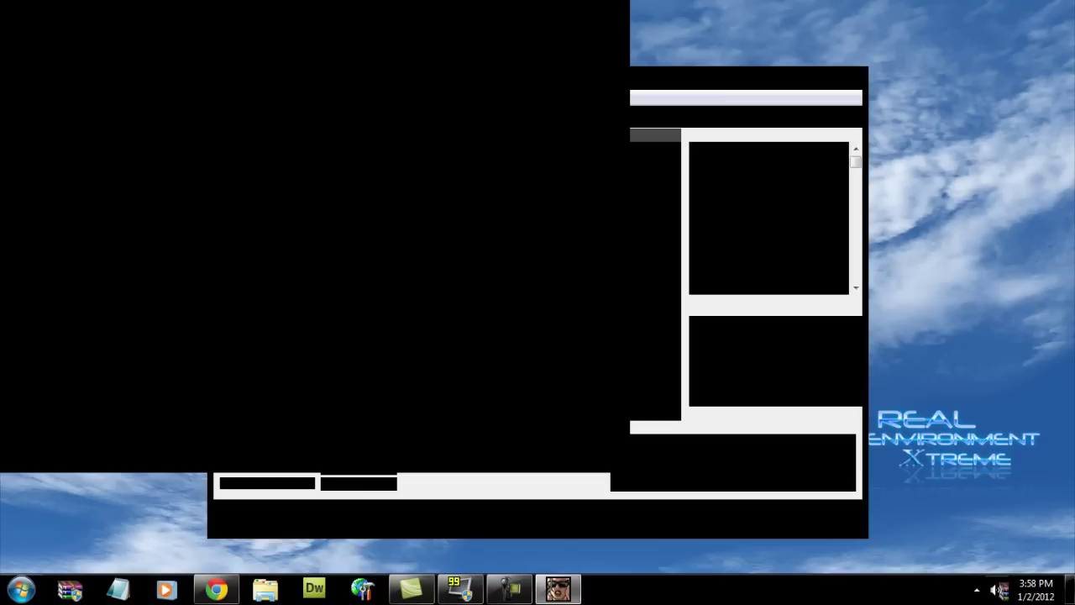
pyautogui.press('super')
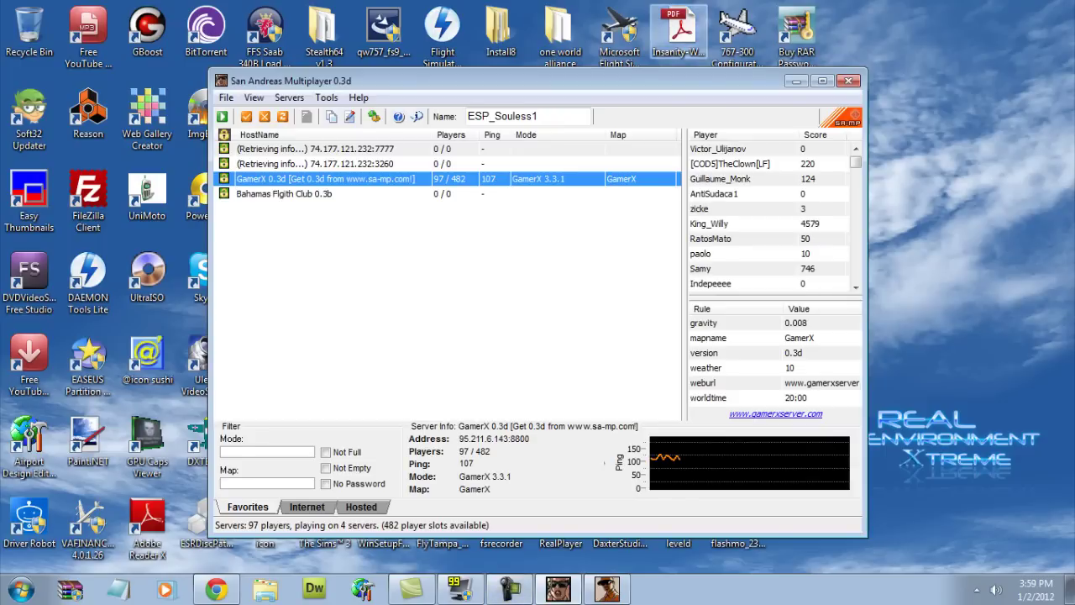
pyautogui.click(559, 589)
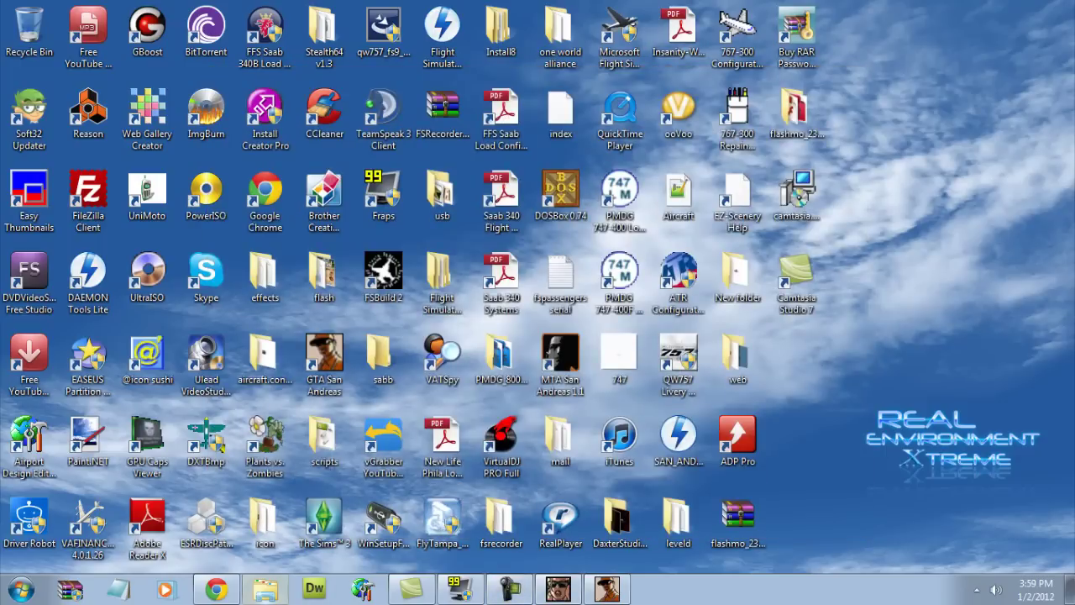
# Open the Program Files (x86) folder on Local Disk (C:) in Windows Explorer
pyautogui.click(266, 588)
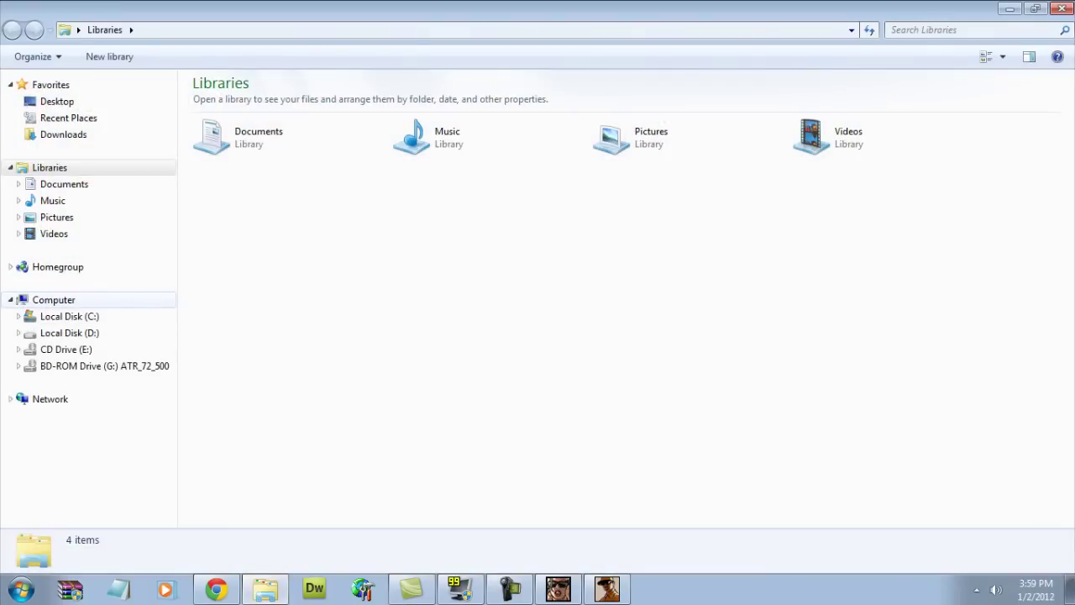
pyautogui.click(54, 300)
pyautogui.click(69, 317)
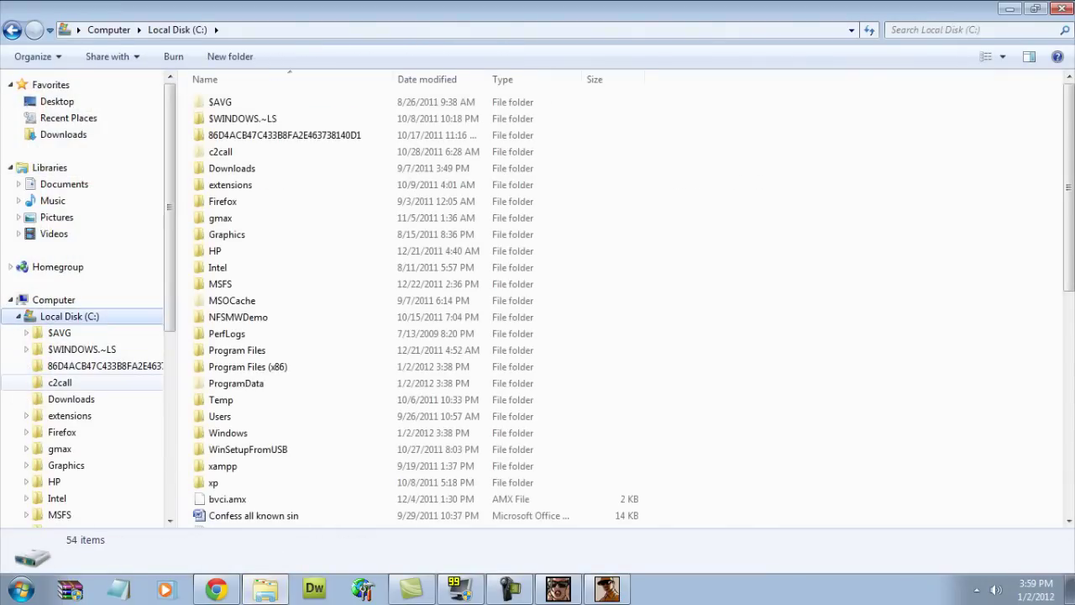
pyautogui.moveTo(170, 317); pyautogui.dragTo(170, 400)
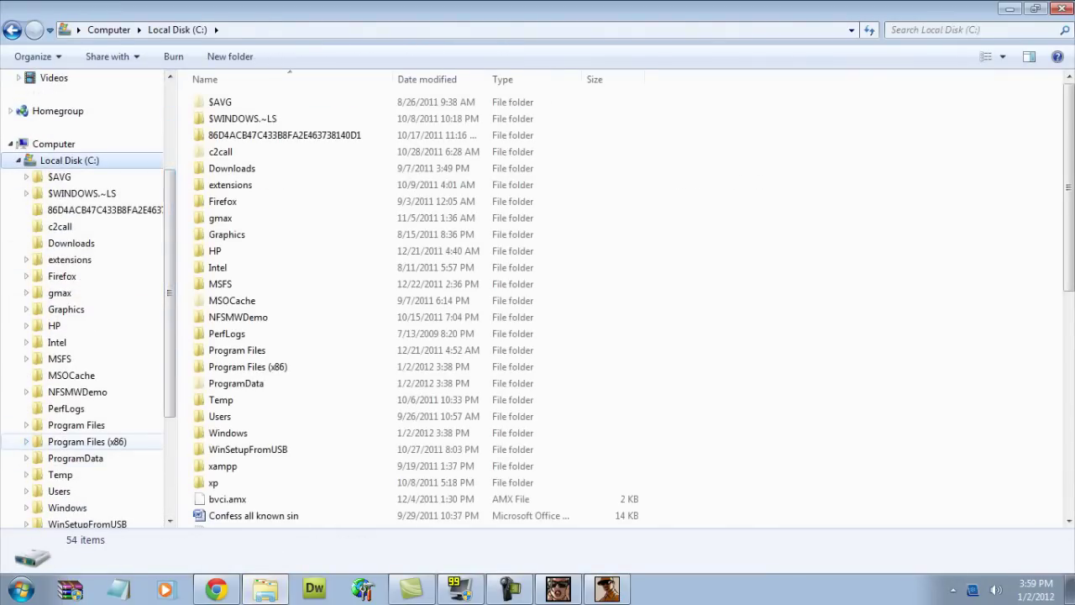
pyautogui.click(87, 442)
pyautogui.click(169, 462)
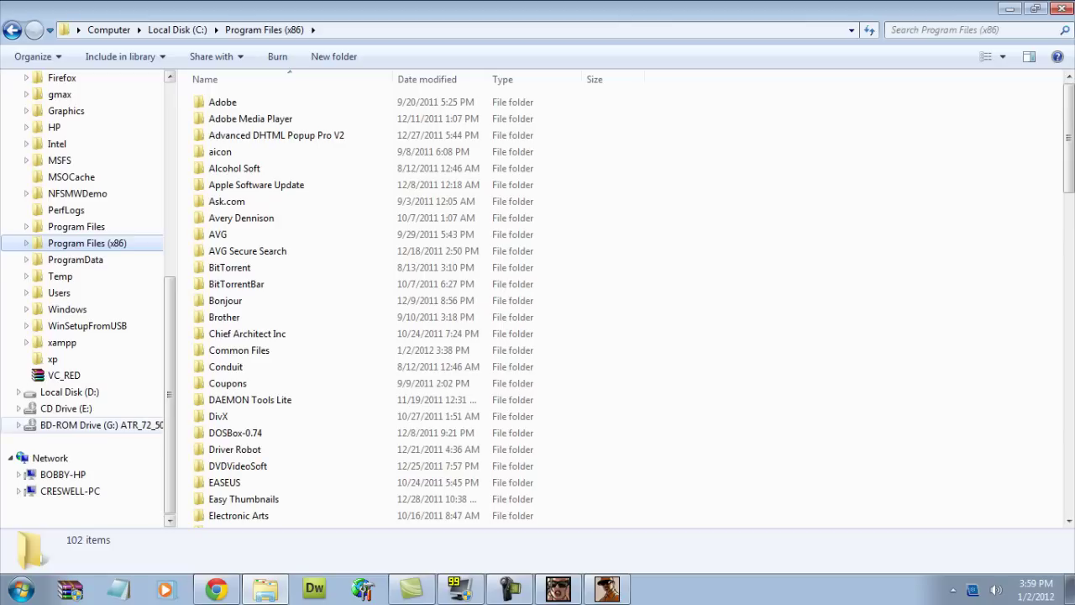
# Open the GTA San Andreas folder inside Rockstar Games under Program Files (x86)
pyautogui.doubleClick(88, 243)
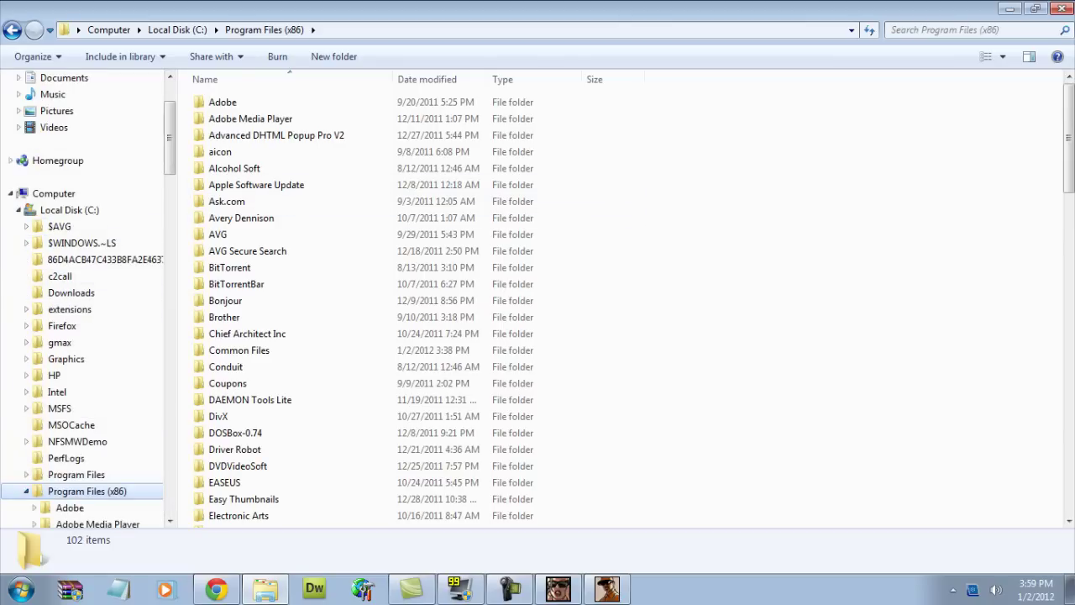
pyautogui.moveTo(170, 137); pyautogui.dragTo(169, 339)
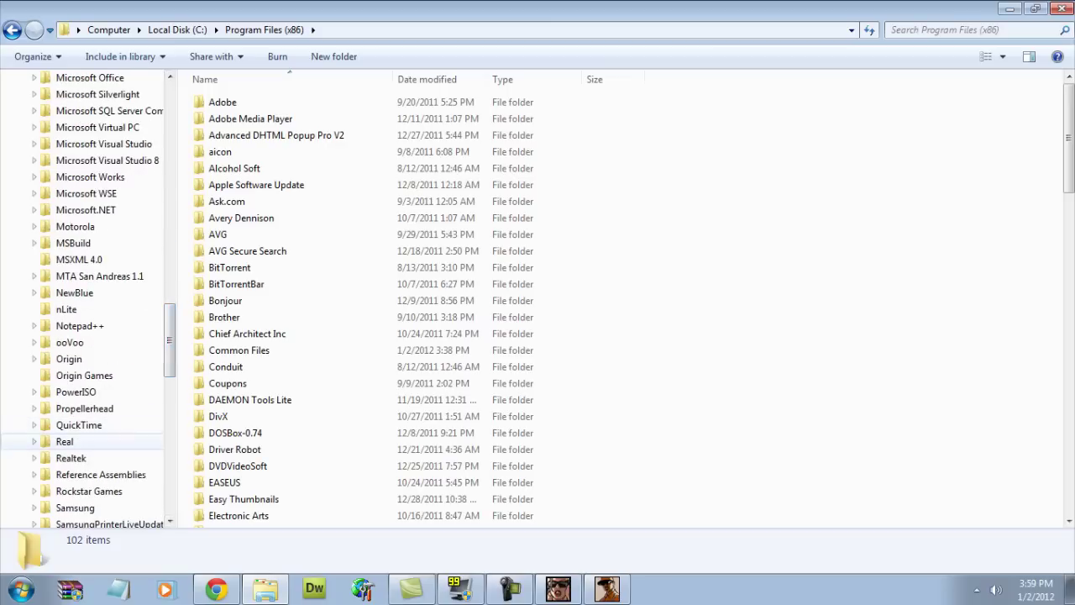
pyautogui.click(34, 491)
pyautogui.click(41, 490)
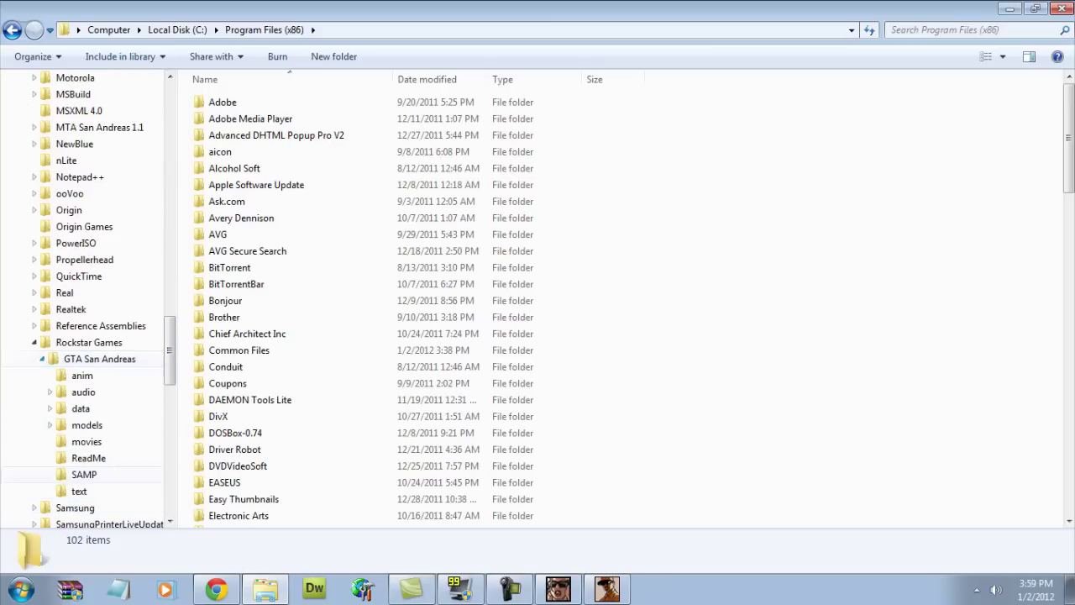
pyautogui.click(99, 309)
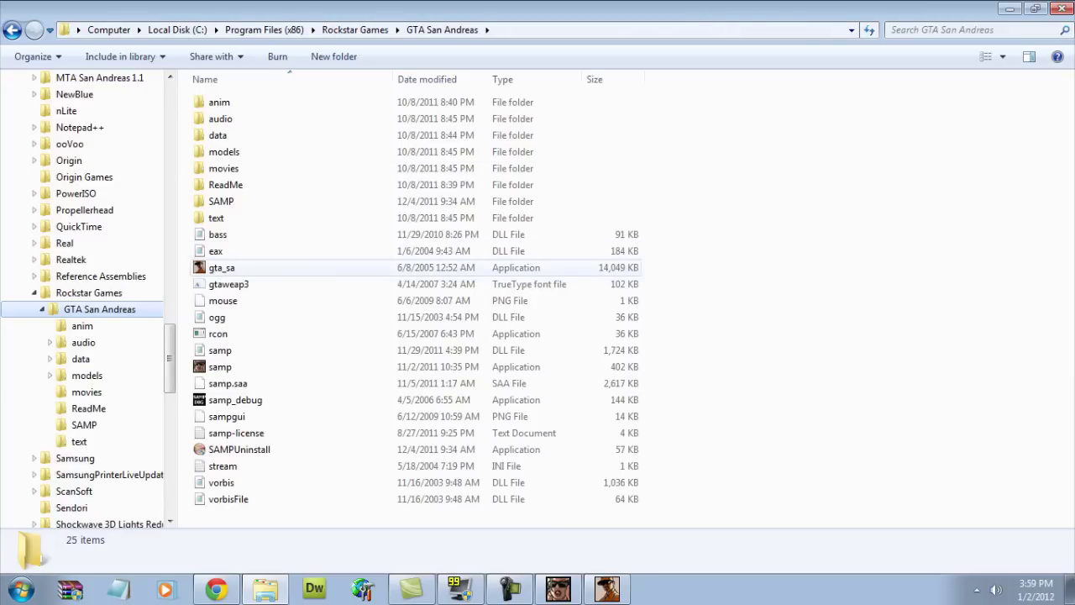
# Point out the gta_sa and samp applications and open the properties of gta_sa
pyautogui.click(221, 268)
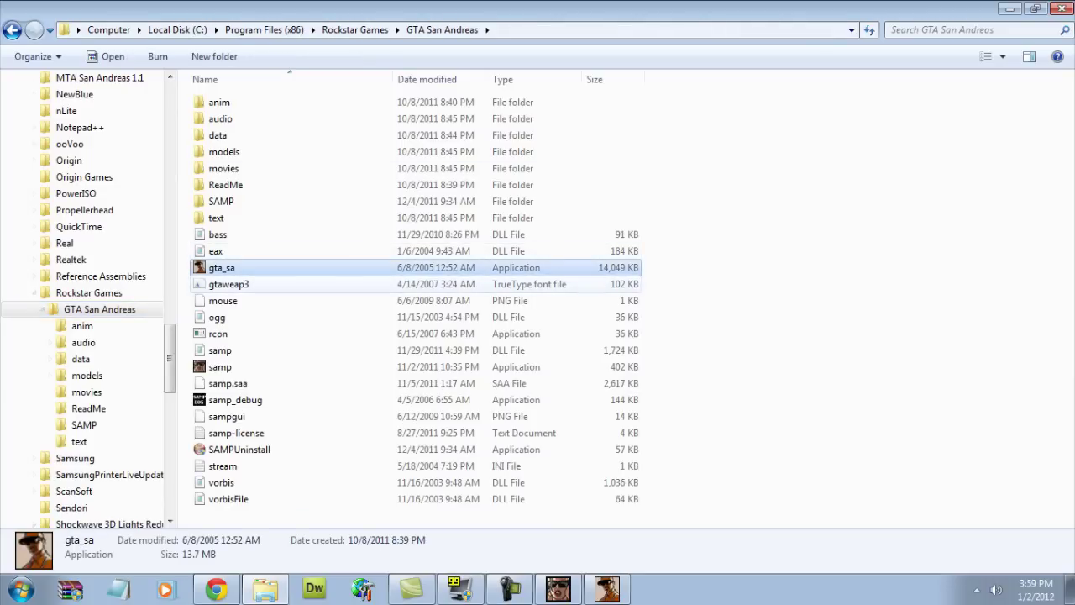
pyautogui.click(220, 367)
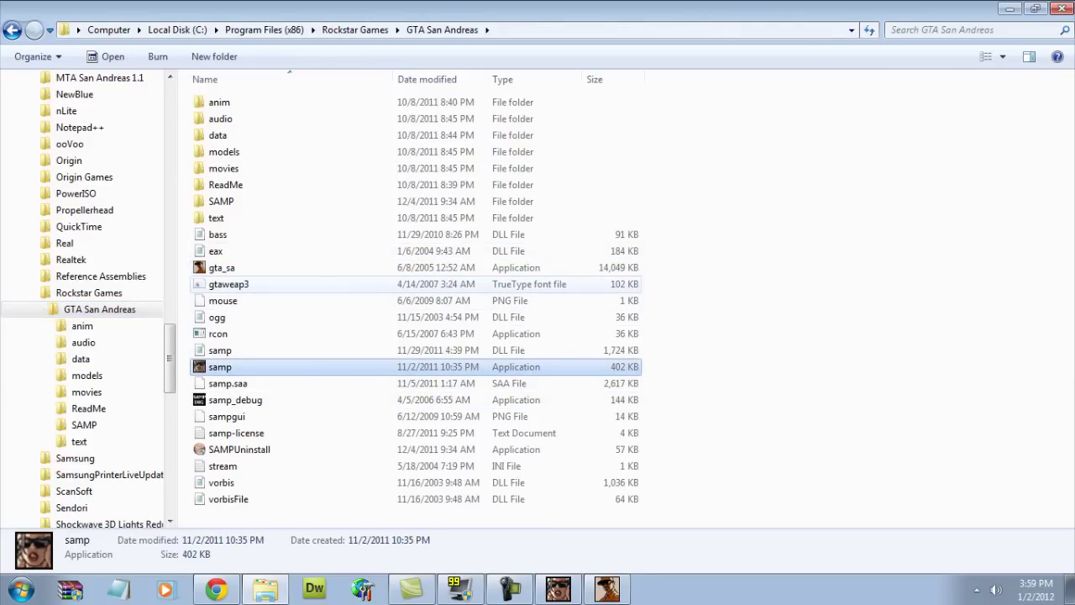
pyautogui.click(222, 268)
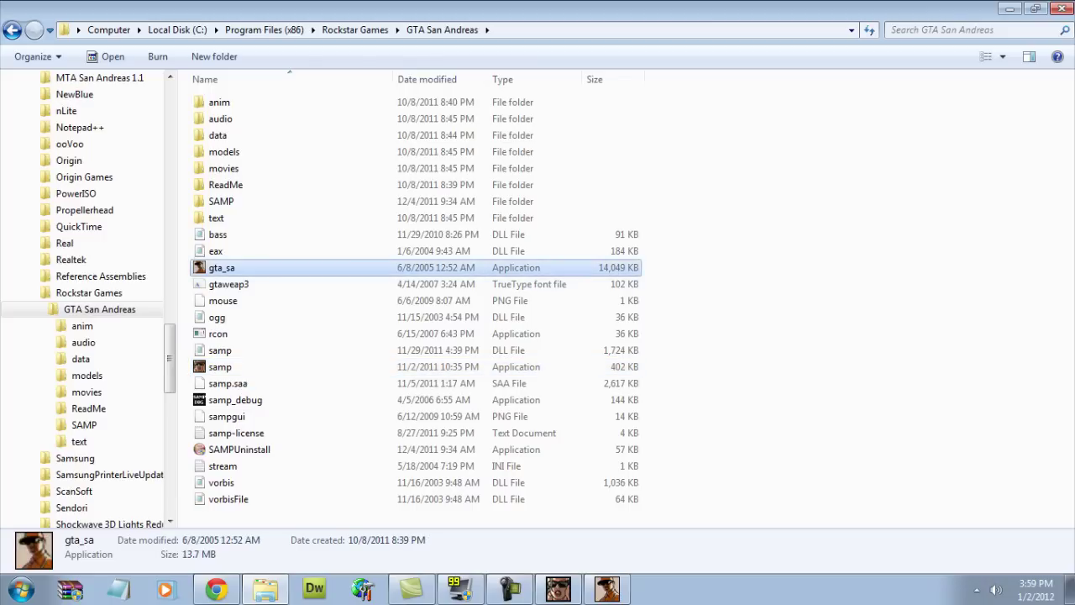
pyautogui.rightClick(222, 267)
pyautogui.click(252, 560)
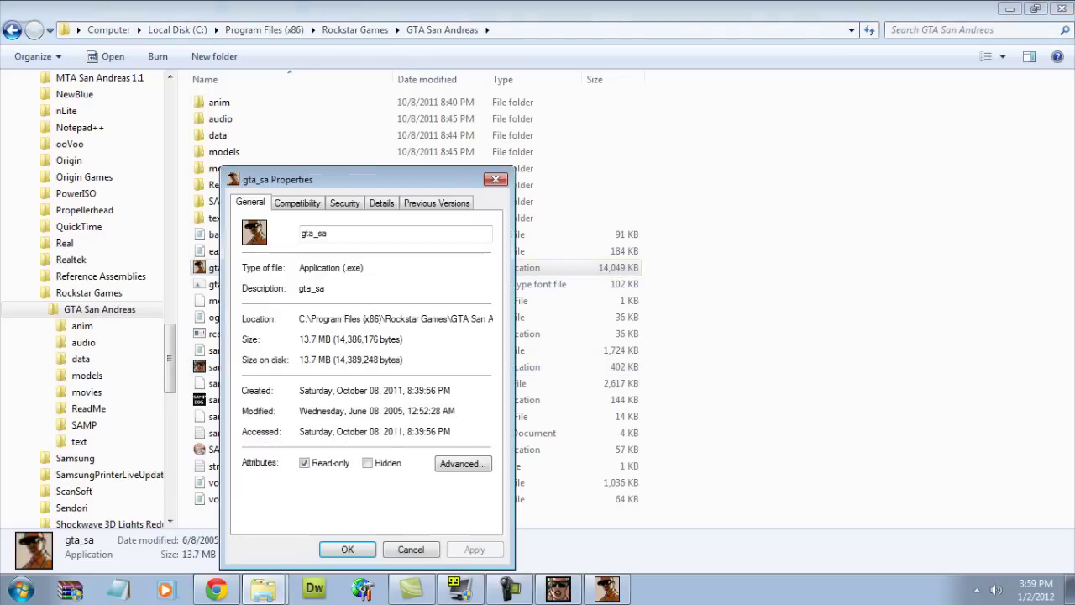
# Open the properties of the samp application as well
pyautogui.click(208, 366)
pyautogui.rightClick(208, 367)
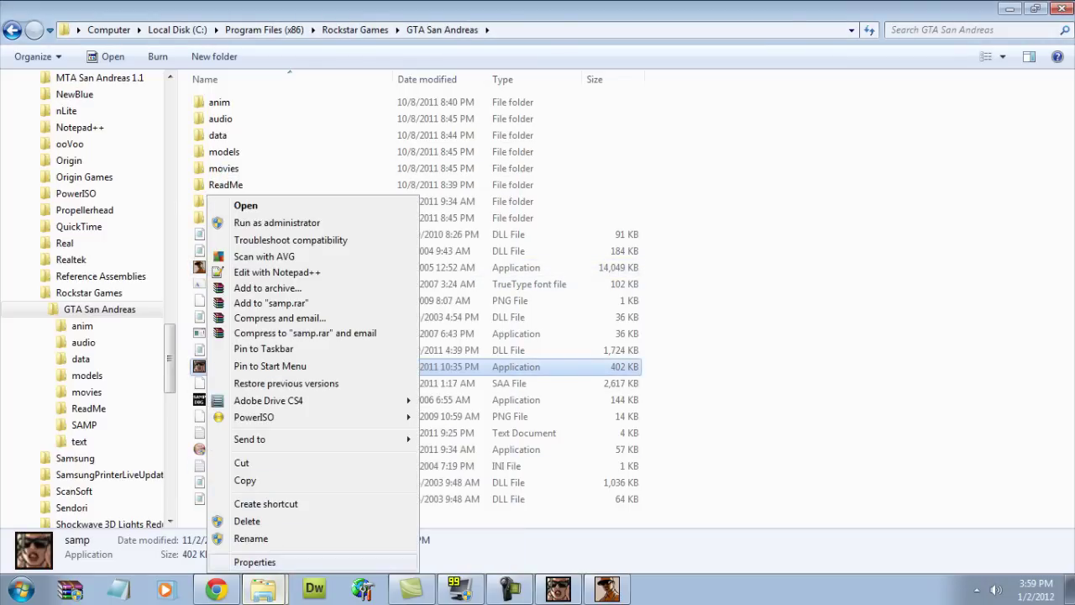
pyautogui.click(251, 562)
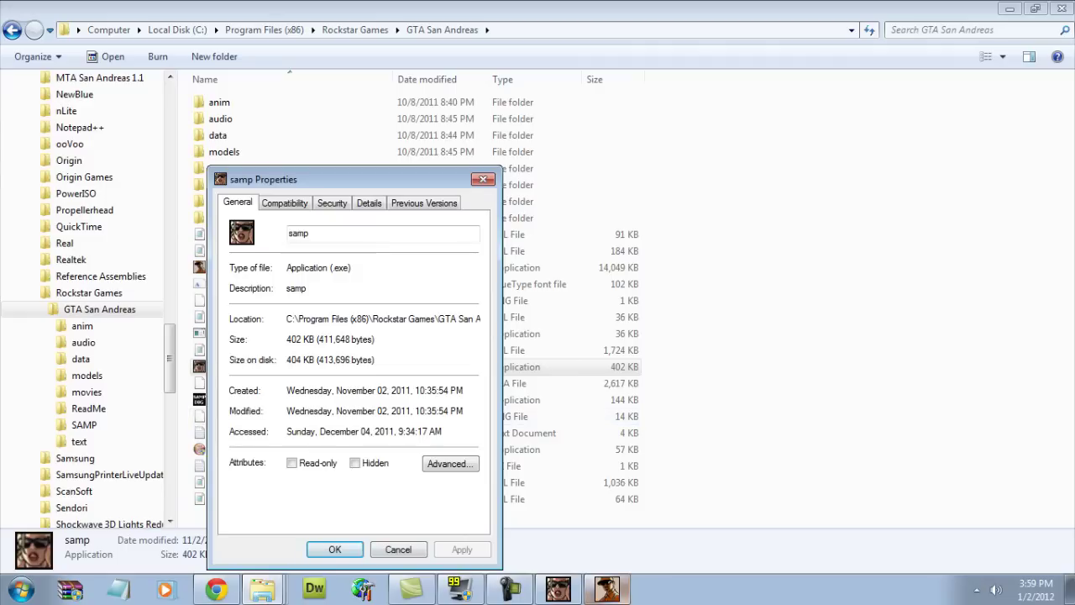
# Switch back to the running GTA San Andreas game and quit it
pyautogui.click(606, 589)
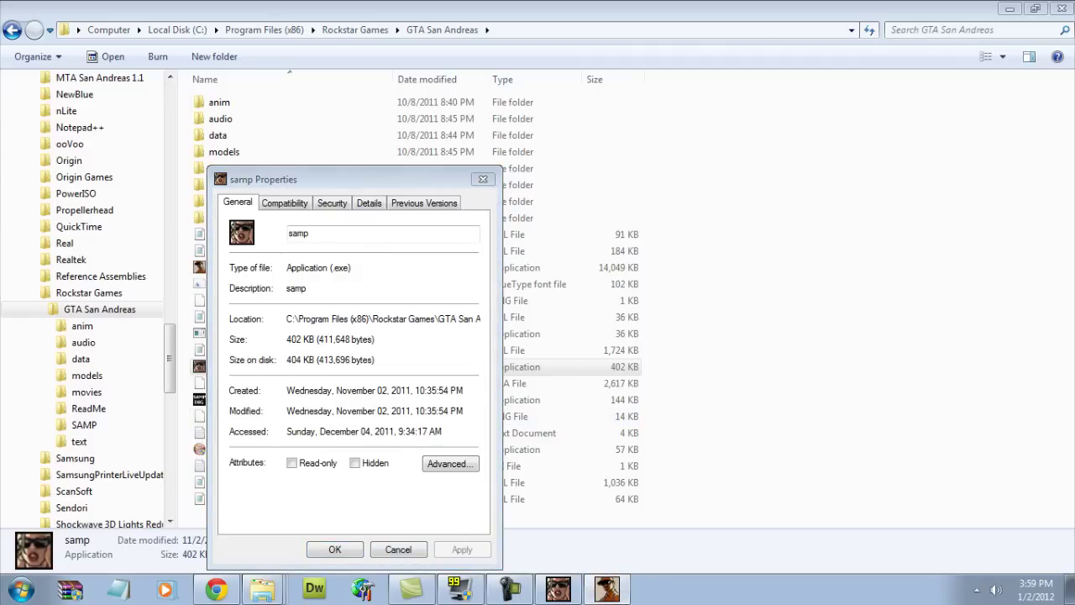
pyautogui.press('super')
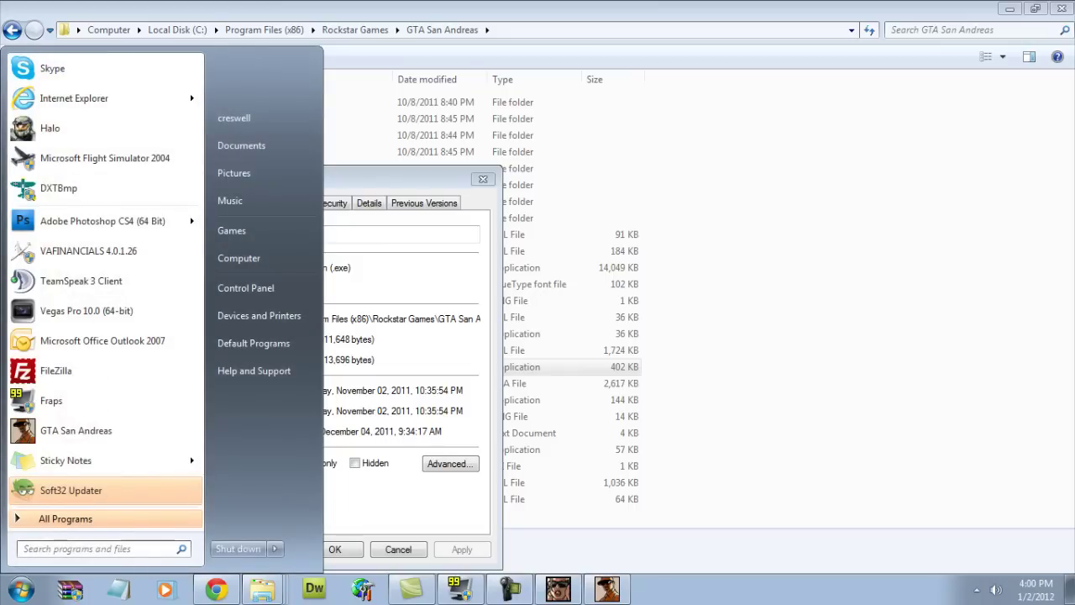
pyautogui.click(606, 589)
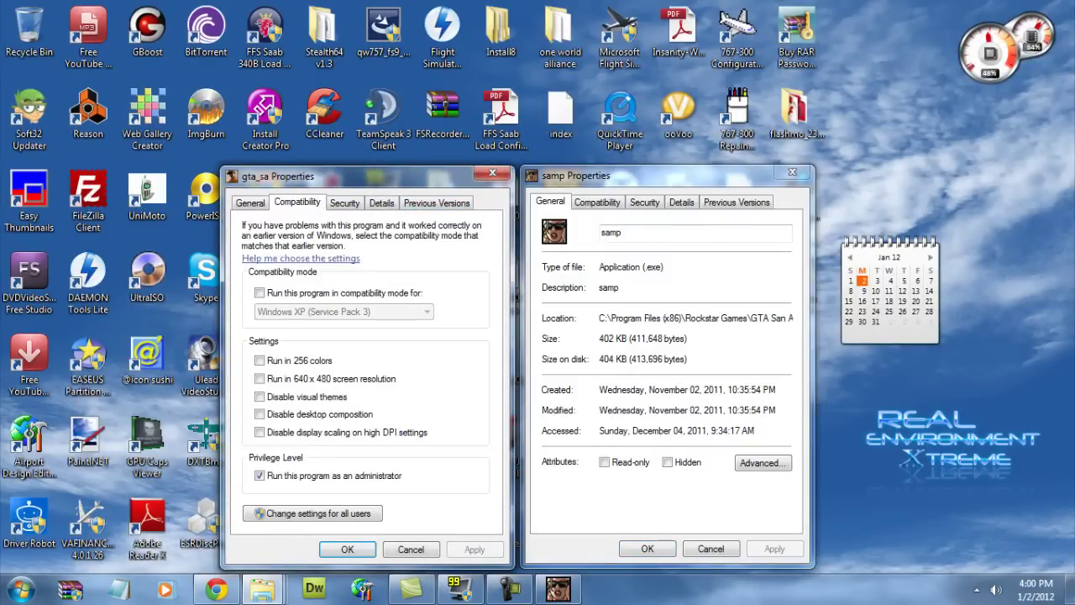
# In the compatibility settings, enable running samp as an administrator and disable that option for gta_sa
pyautogui.click(597, 202)
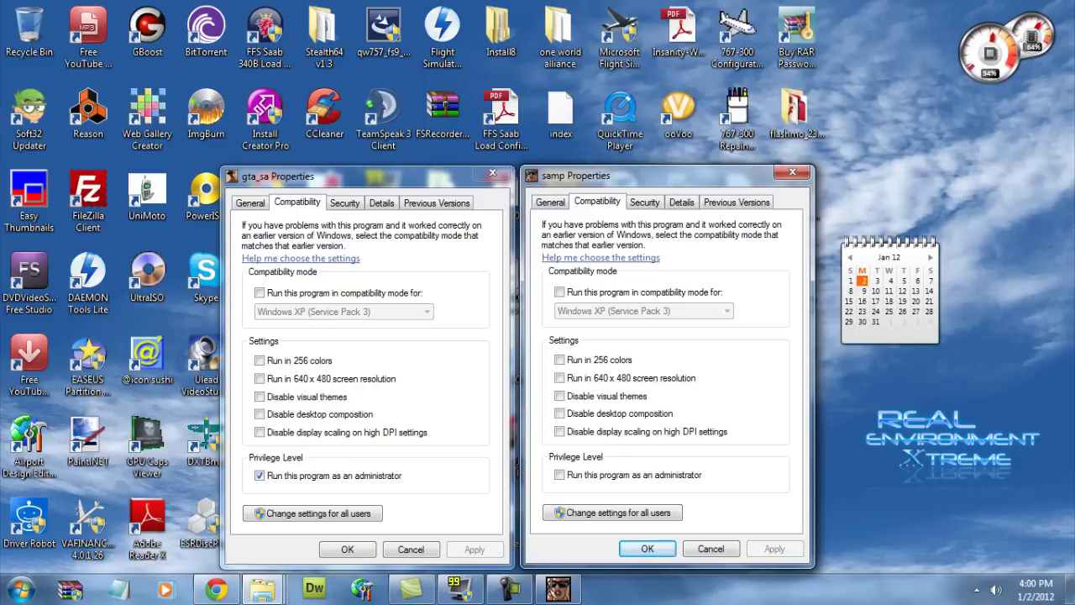
pyautogui.click(560, 475)
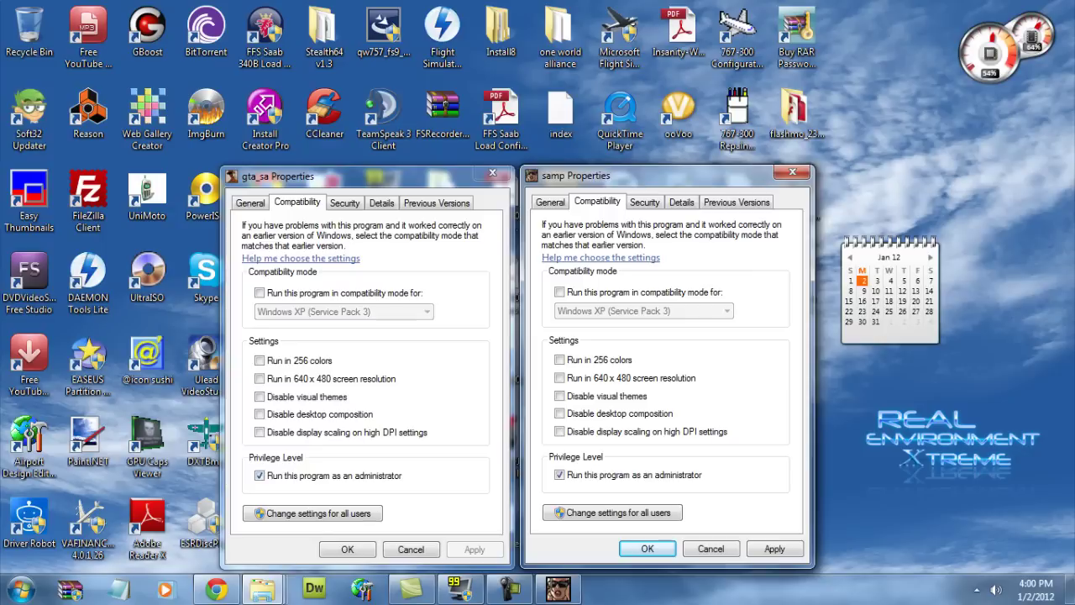
pyautogui.click(260, 476)
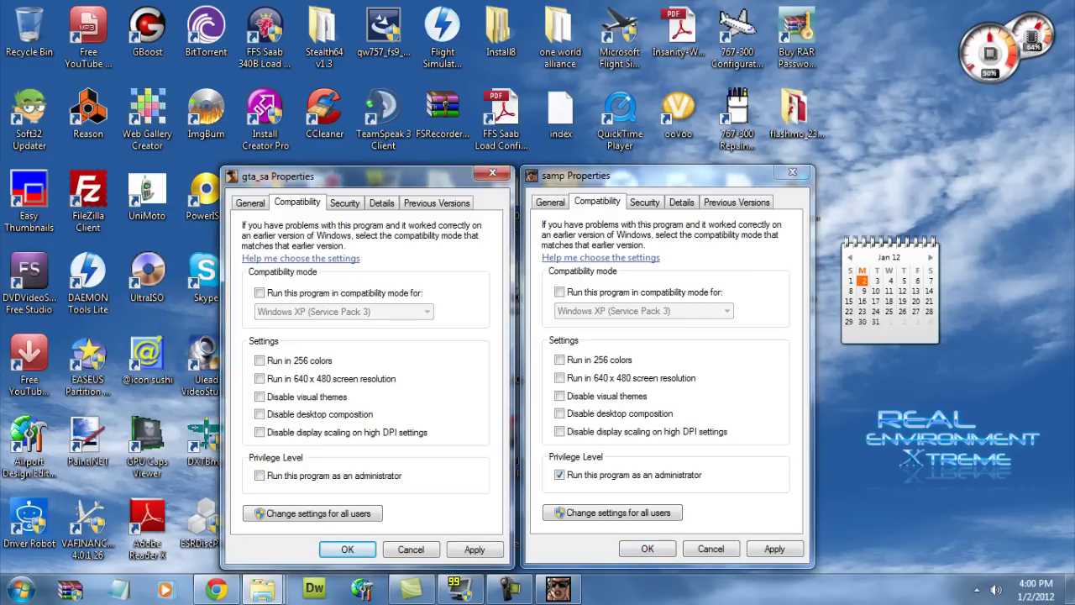
# Try administrator rights for gta_sa alone, and clear the option for both programs
pyautogui.click(260, 475)
pyautogui.click(560, 474)
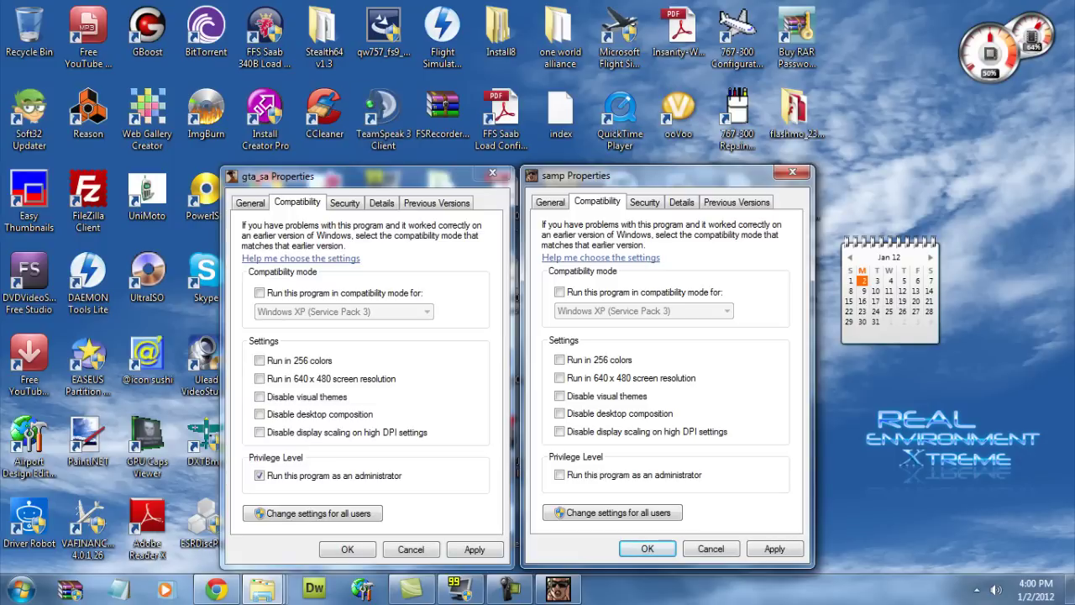
pyautogui.click(260, 475)
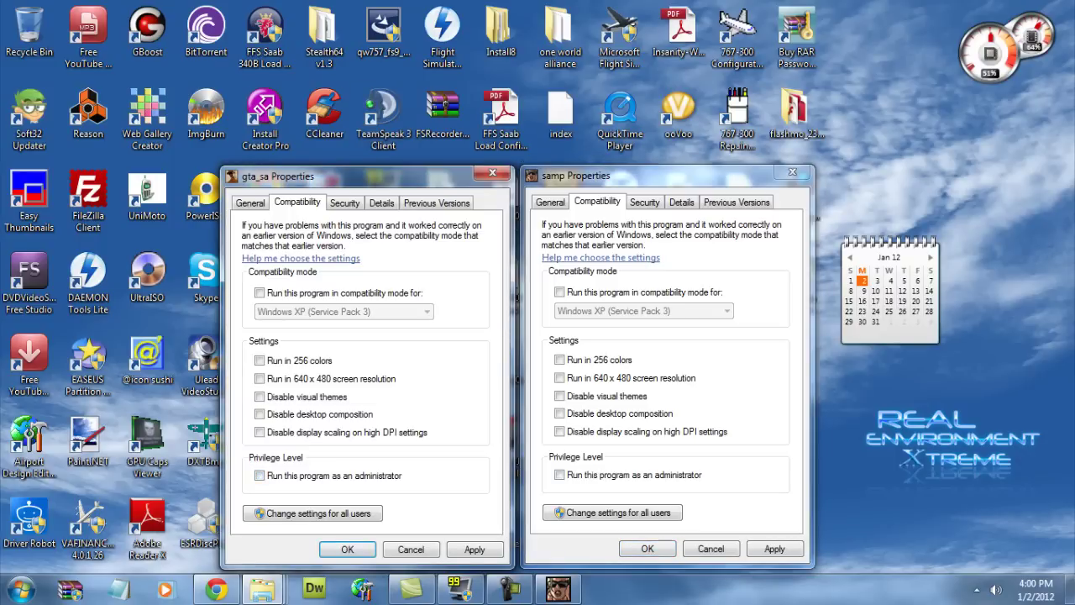
pyautogui.click(621, 495)
pyautogui.click(361, 495)
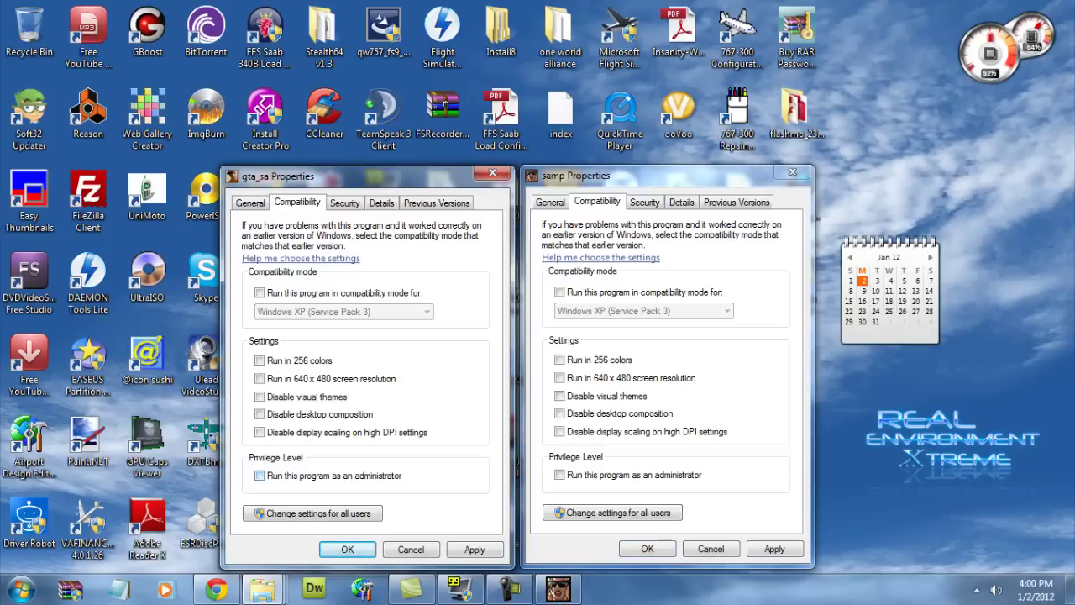
# Try administrator rights for samp alone, gta_sa alone and both programs, ending with samp alone
pyautogui.click(559, 475)
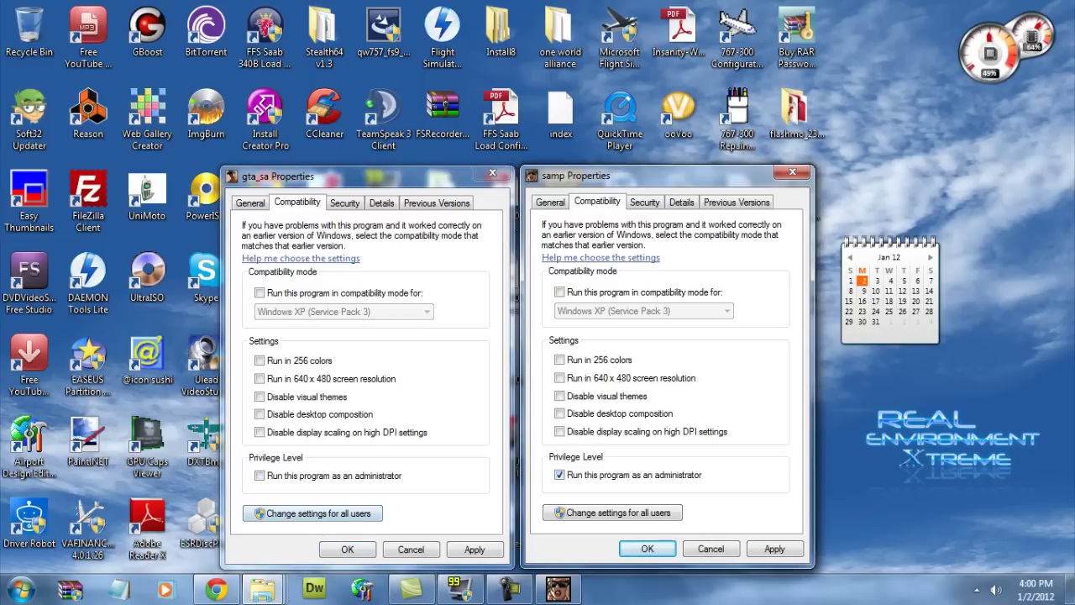
pyautogui.click(560, 475)
pyautogui.click(259, 475)
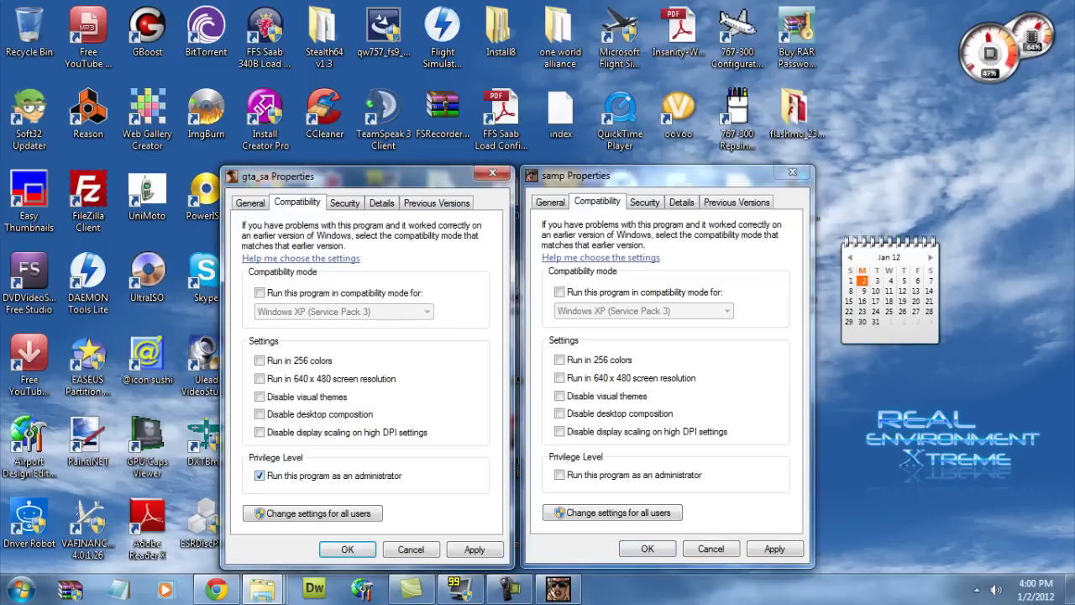
pyautogui.click(559, 475)
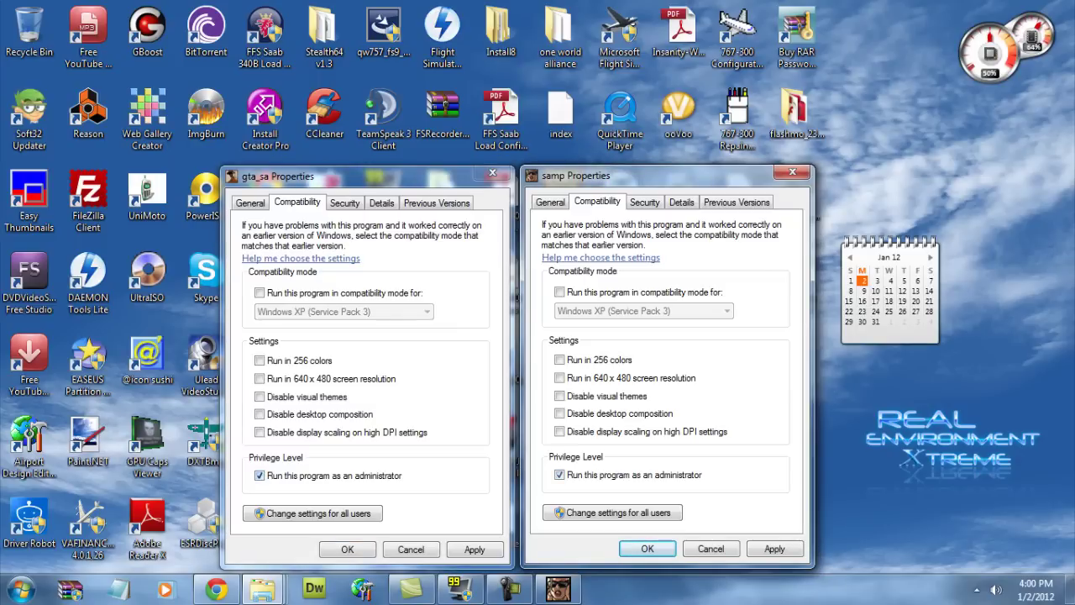
pyautogui.click(259, 475)
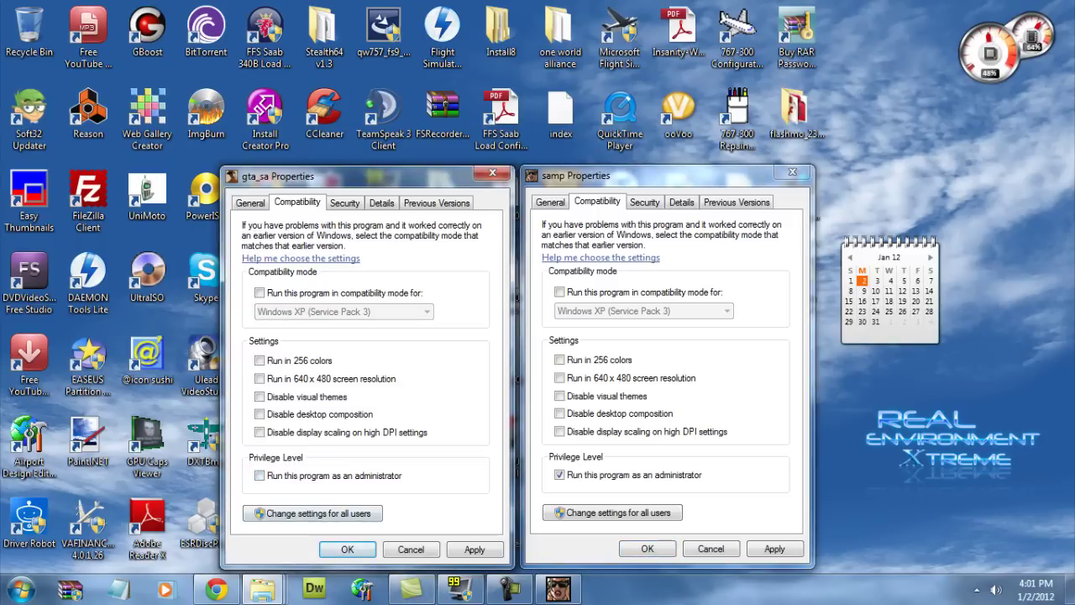
# Disable running samp as an administrator, apply the settings, and close the properties of both gta_sa and samp
pyautogui.click(559, 474)
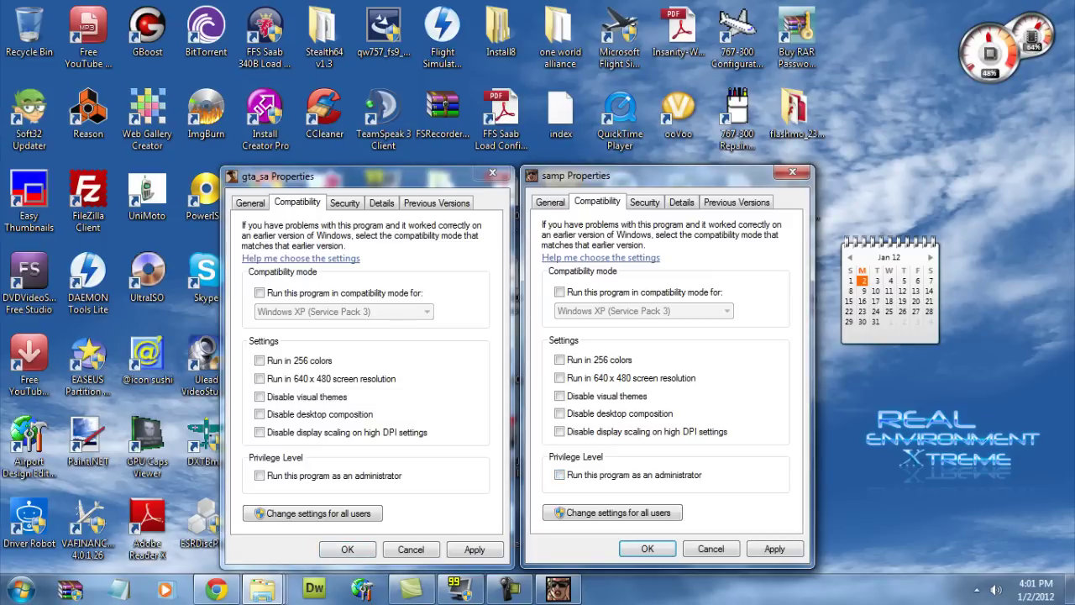
pyautogui.click(774, 549)
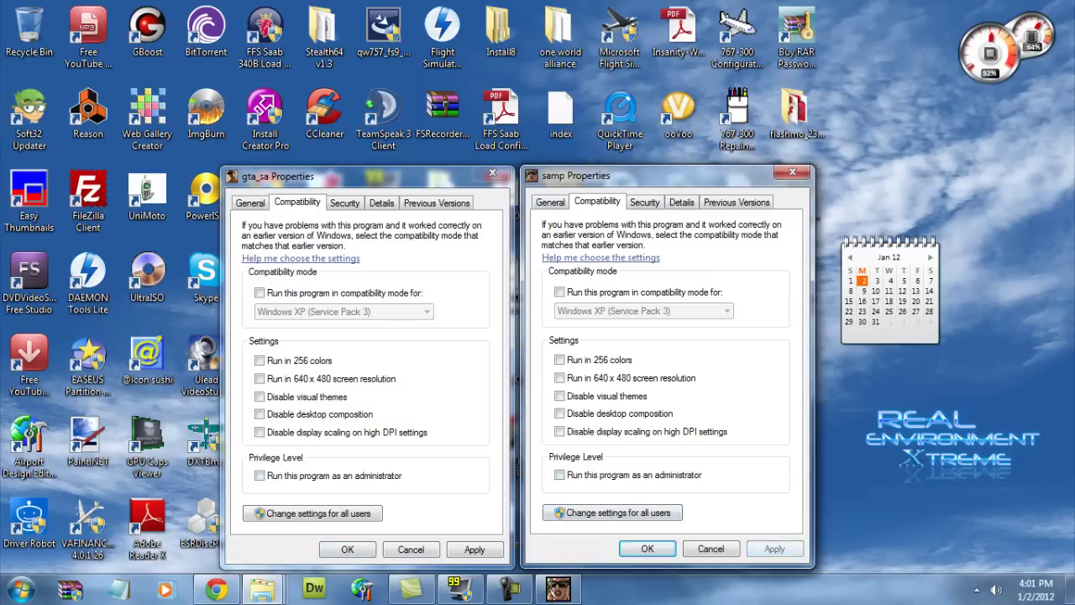
pyautogui.click(475, 550)
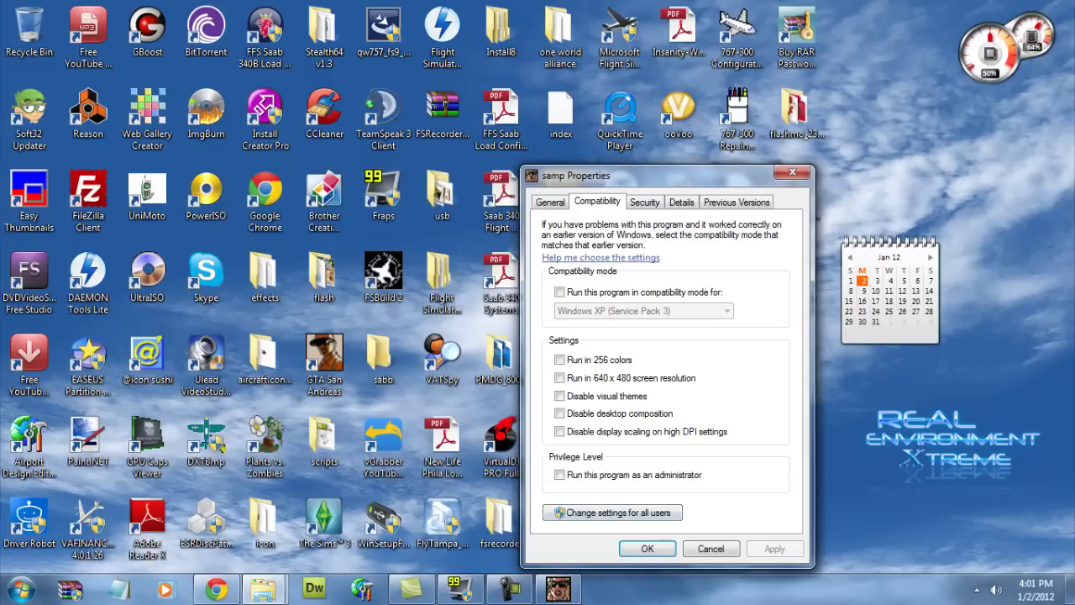
pyautogui.click(647, 549)
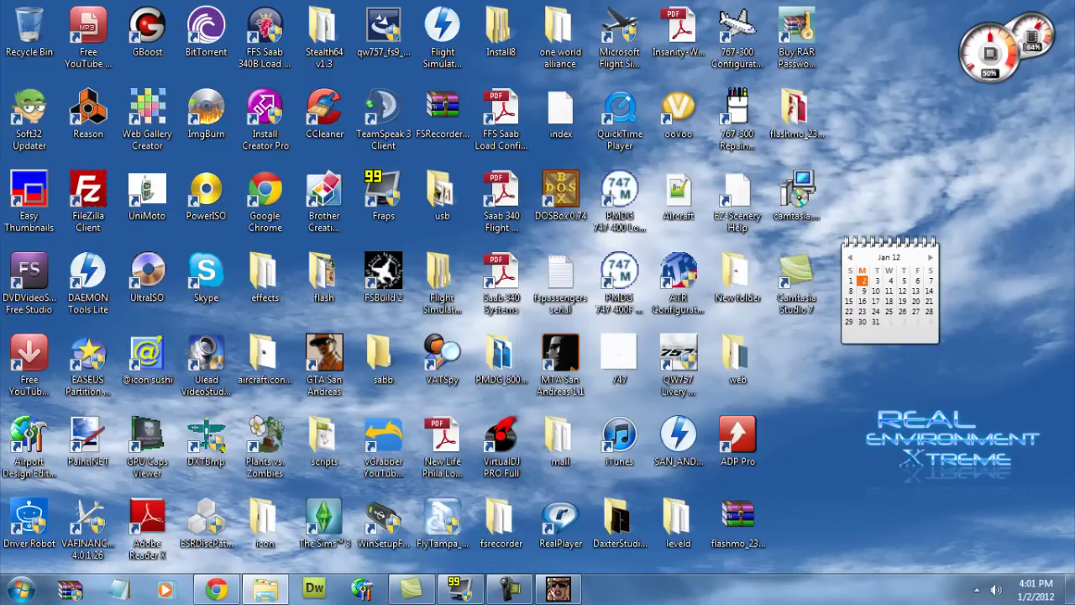
# Close the running San Andreas Multiplayer window and relaunch the program by searching for "SAN M"
pyautogui.click(558, 588)
pyautogui.rightClick(557, 589)
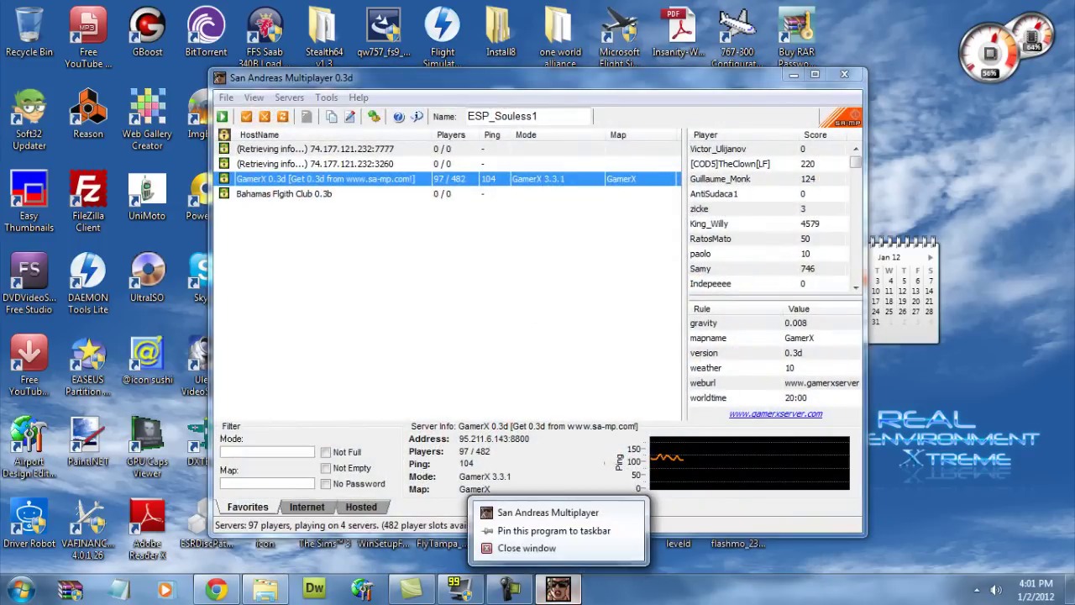
pyautogui.click(527, 547)
pyautogui.click(21, 589)
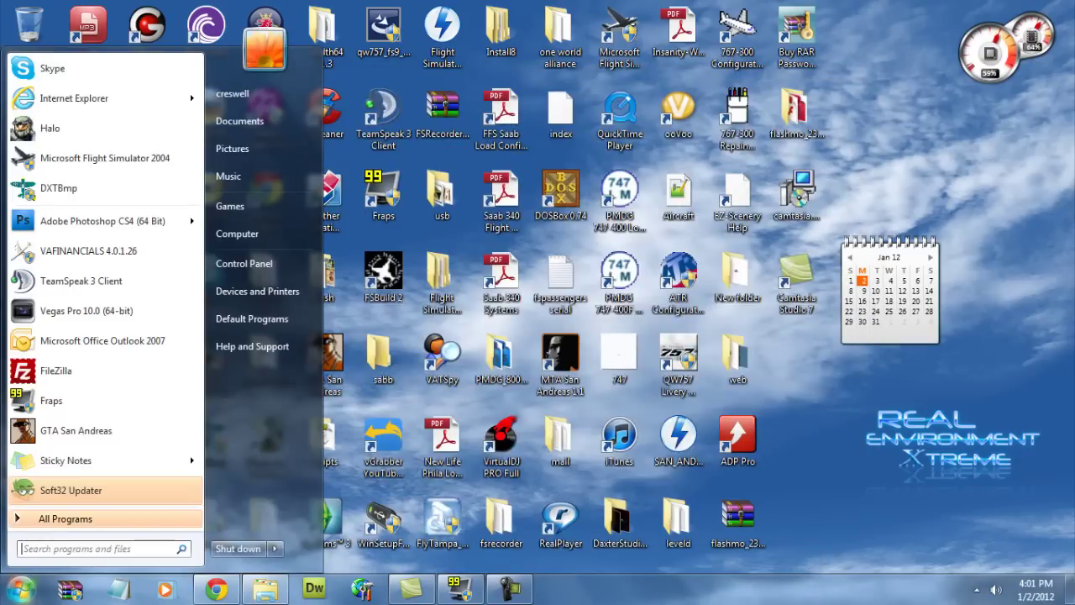
pyautogui.write('SAN')
pyautogui.press('BackSpace')
pyautogui.write('N')
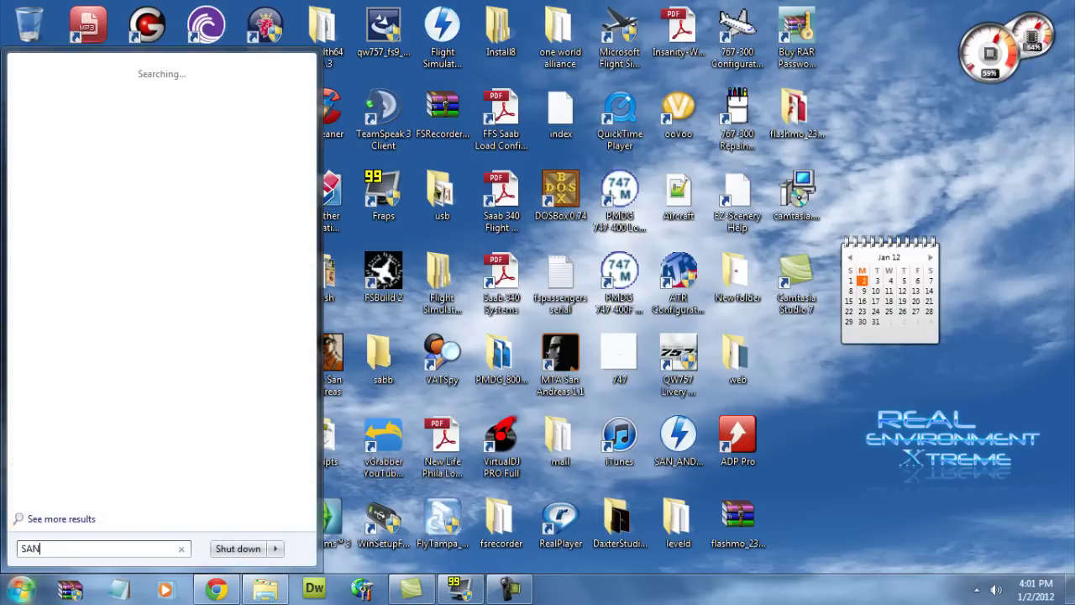
pyautogui.write(' M')
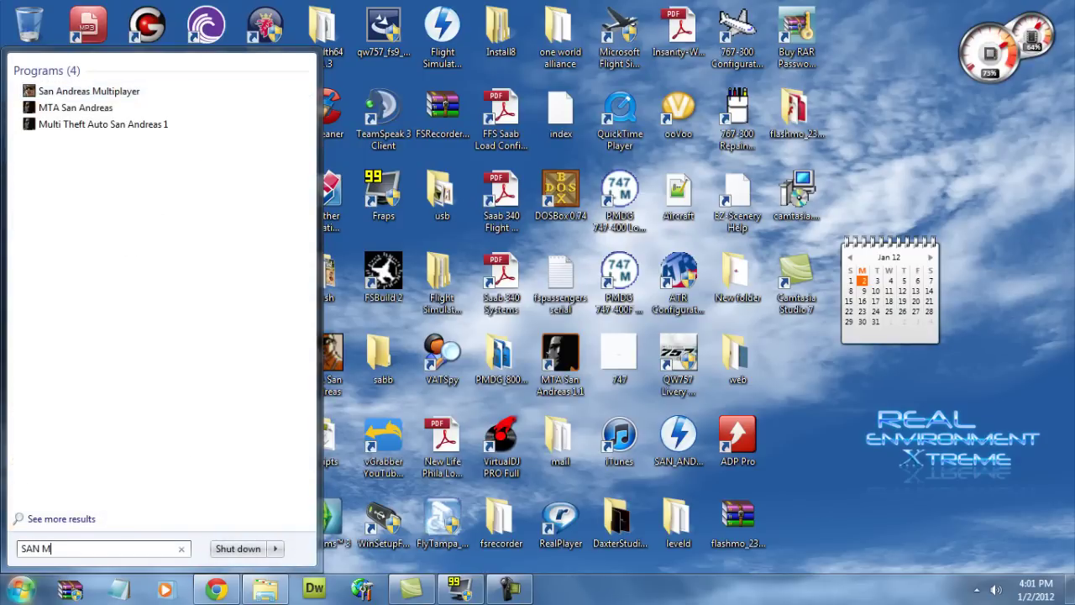
pyautogui.press('Return')
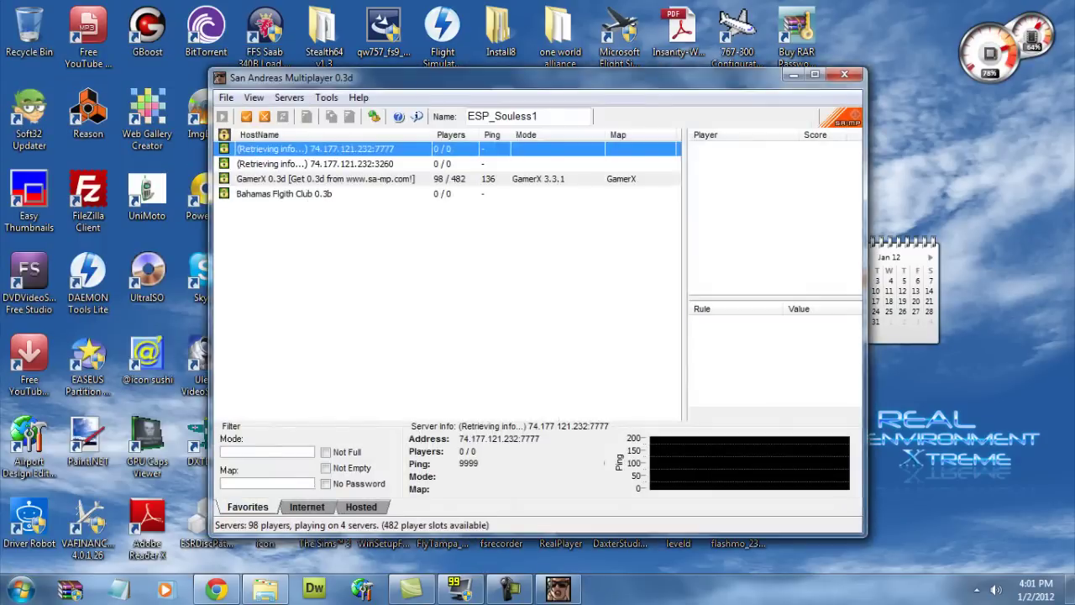